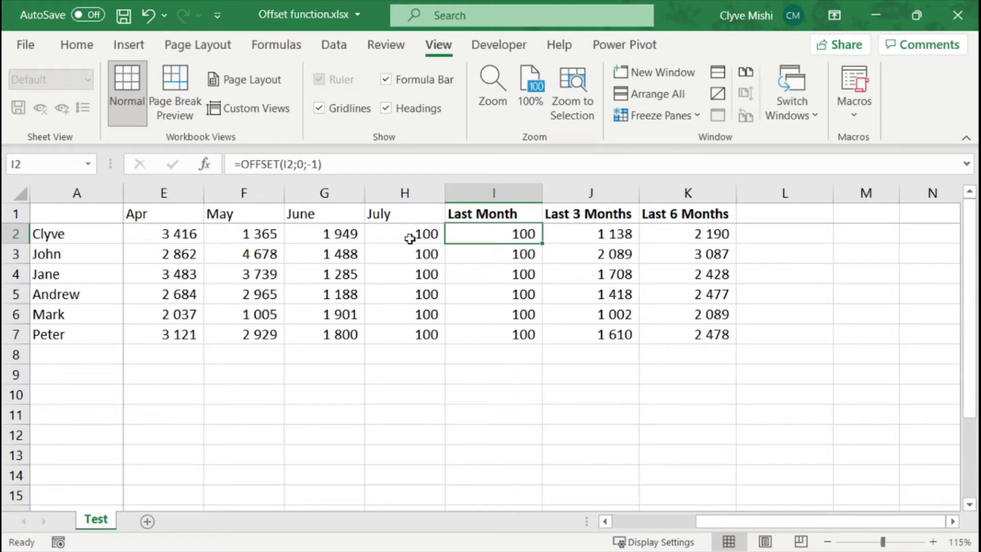
# - Insert a blank column directly before the Last Month column
pyautogui.click(403, 236)
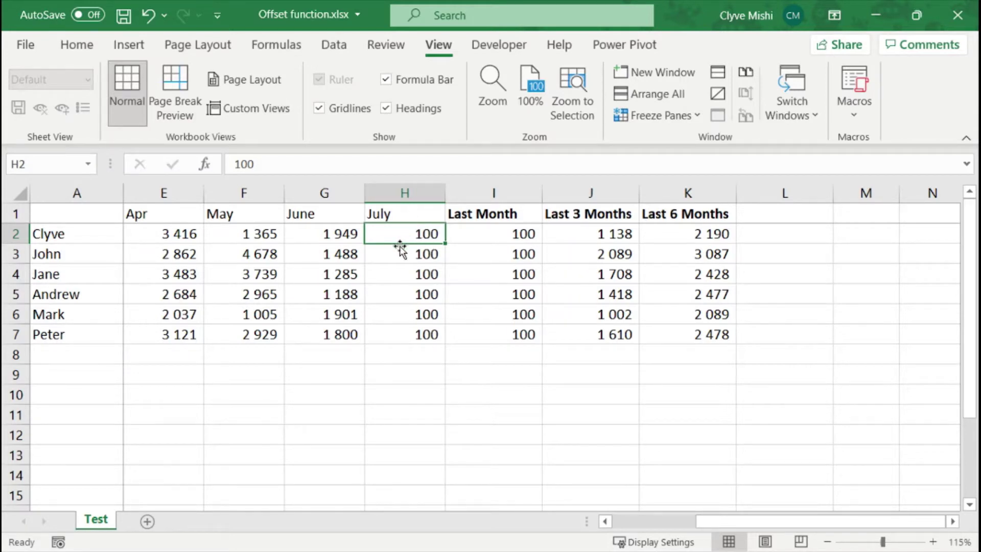
pyautogui.click(481, 238)
pyautogui.click(388, 238)
pyautogui.click(468, 192)
pyautogui.hotkey('ctrl', 'shift', '+')
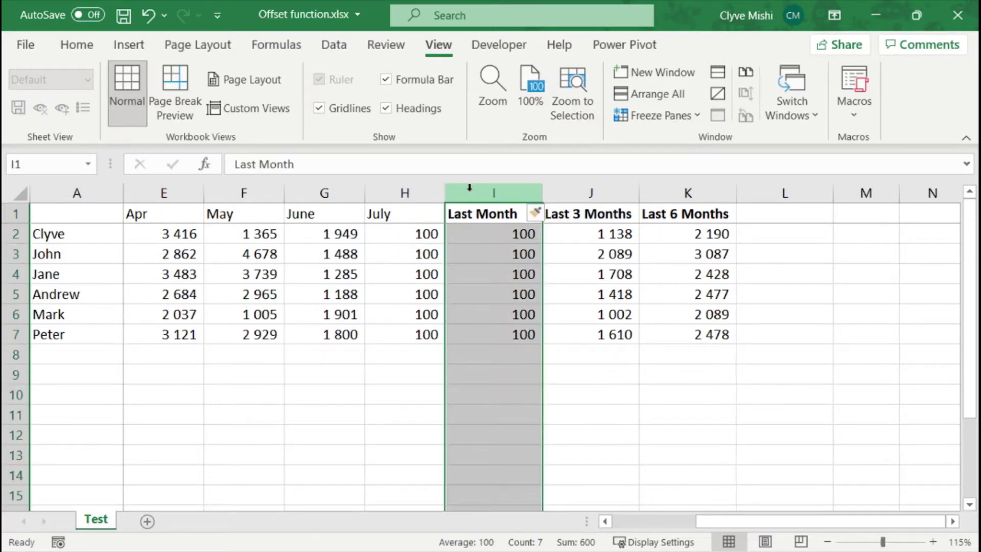
pyautogui.click(478, 237)
pyautogui.click(564, 234)
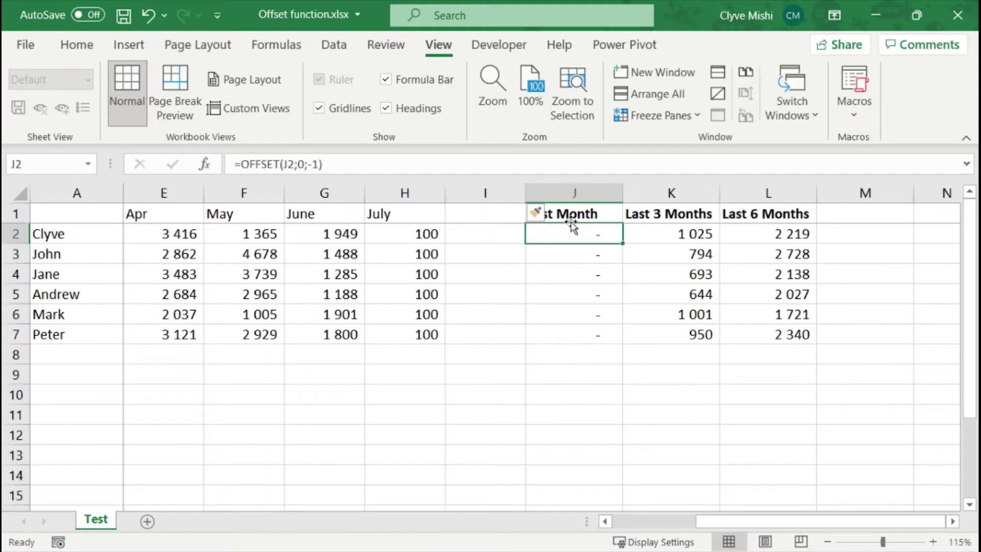
pyautogui.click(572, 211)
pyautogui.click(565, 232)
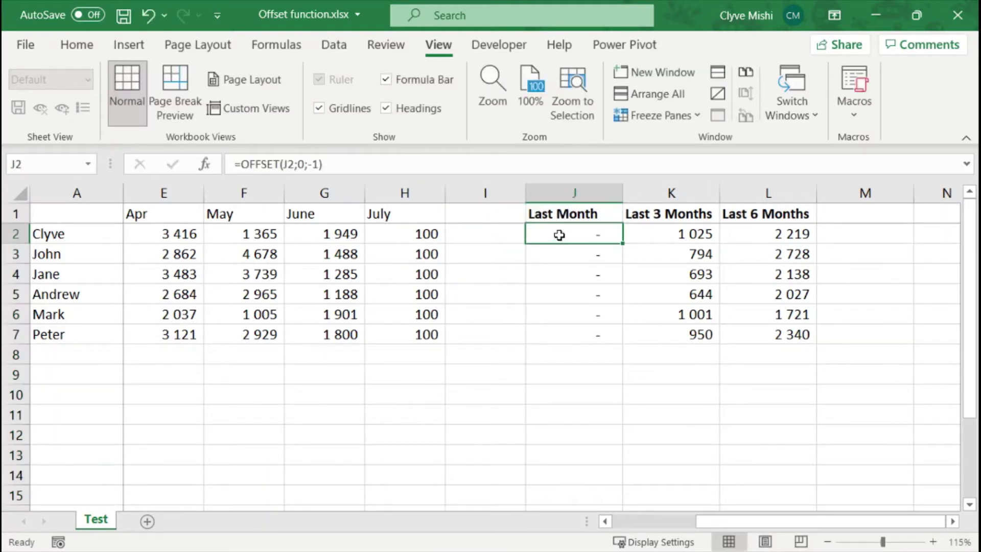
# - Head the blank column August and enter 150 for every person in rows 2 to 7
pyautogui.click(480, 228)
pyautogui.click(477, 208)
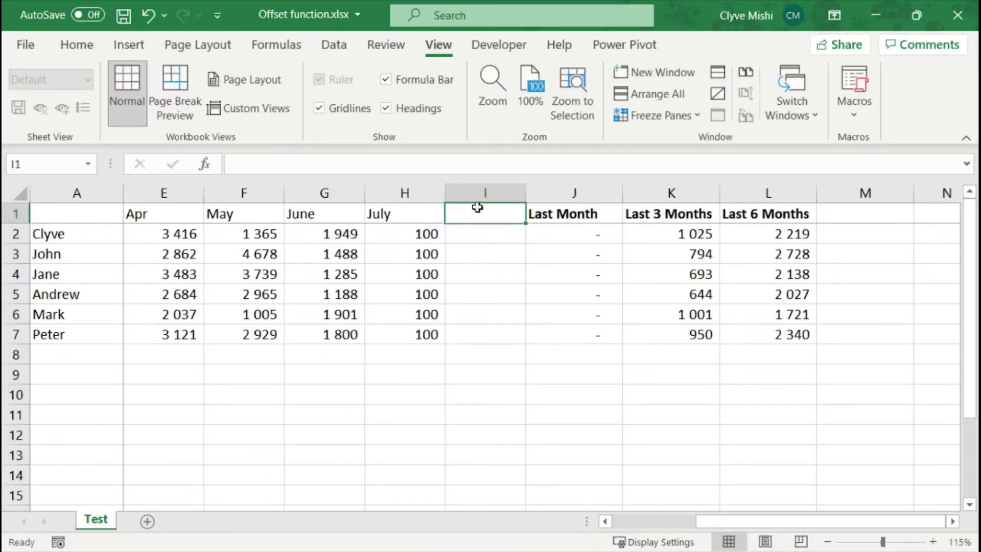
pyautogui.write('August')
pyautogui.press('Return')
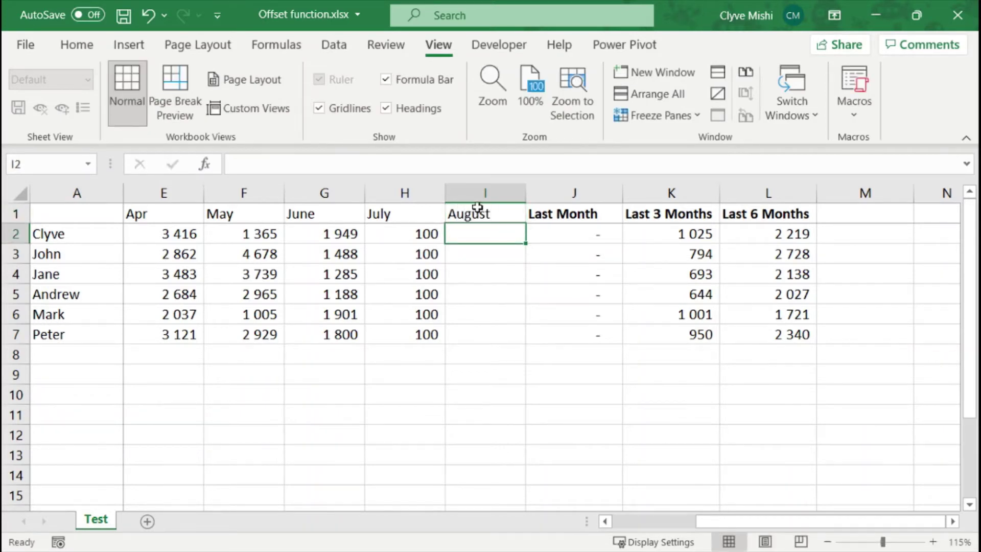
pyautogui.write('150')
pyautogui.hotkey('ctrl', 'Return')
pyautogui.moveTo(525, 244); pyautogui.dragTo(508, 346)
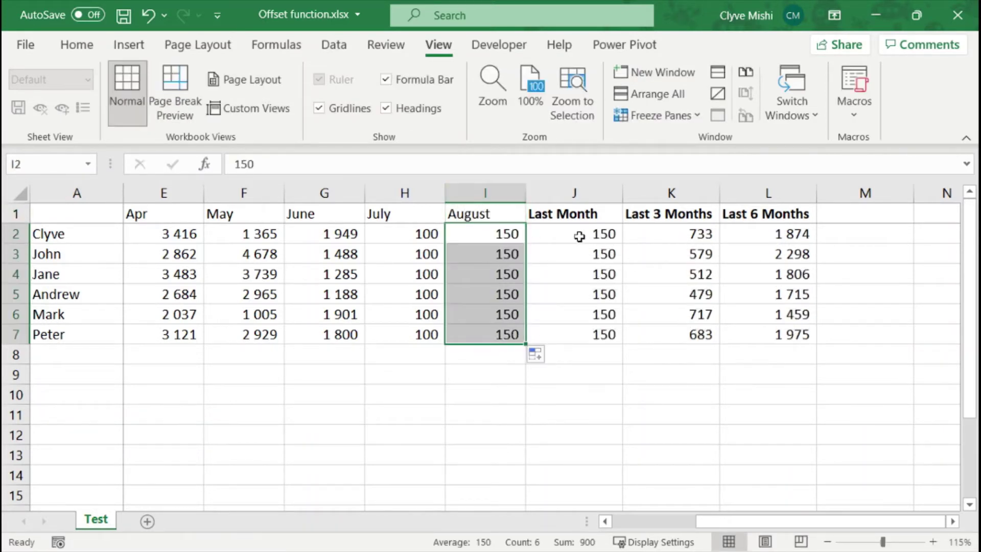
# - Compare the Last Month values with the August figures
pyautogui.moveTo(575, 217); pyautogui.dragTo(570, 338)
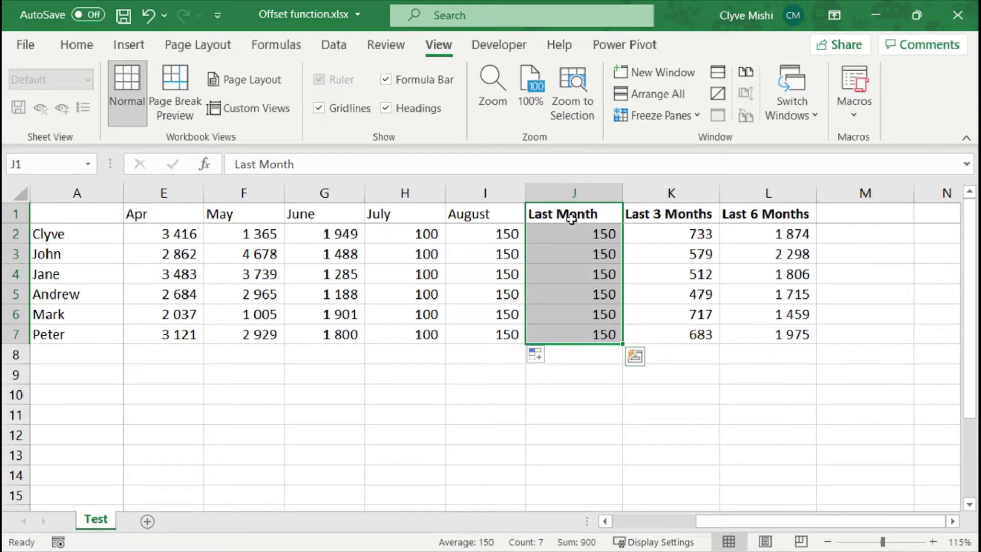
pyautogui.click(573, 231)
pyautogui.doubleClick(478, 236)
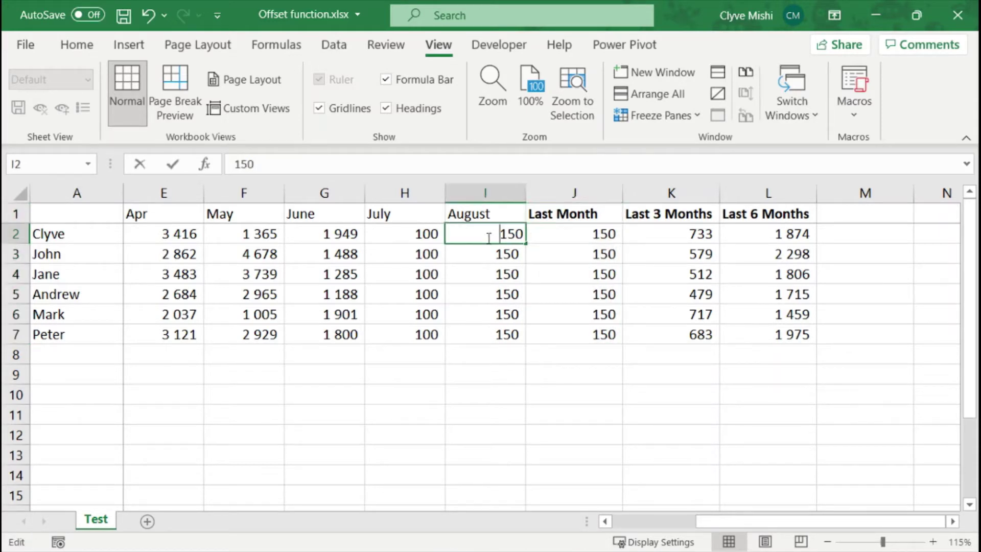
pyautogui.click(542, 303)
pyautogui.click(493, 233)
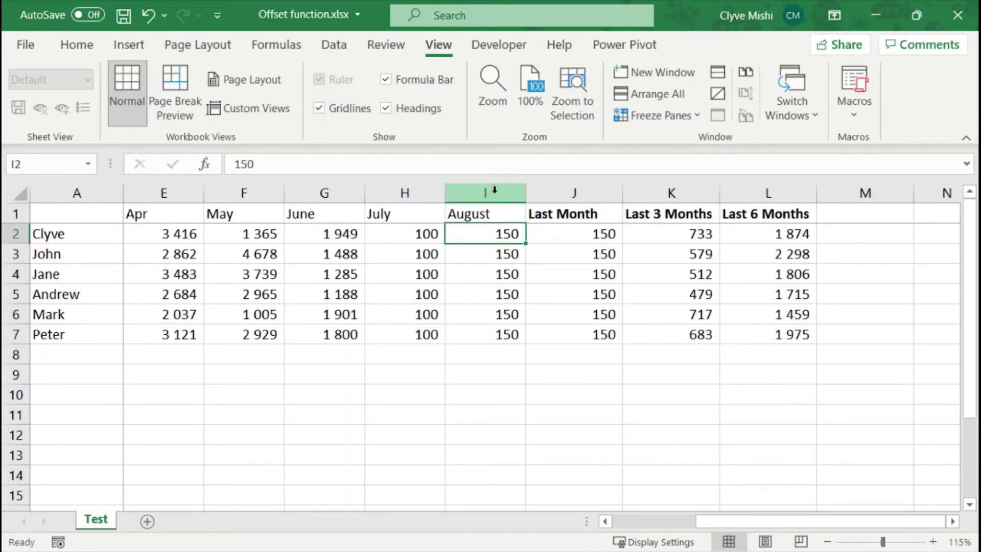
# - Delete the July and August columns and compare the first Last Month value with June
pyautogui.moveTo(495, 190); pyautogui.dragTo(401, 191)
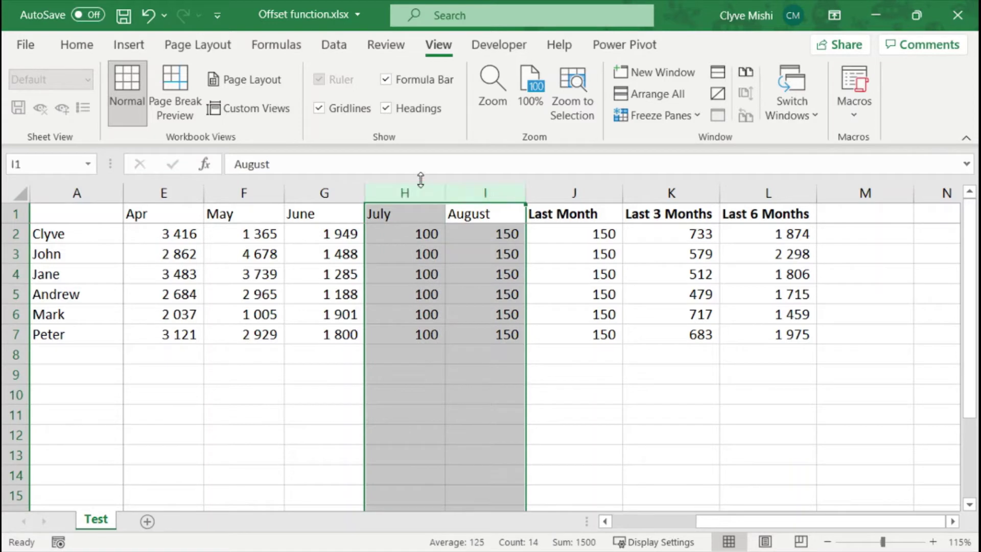
pyautogui.hotkey('ctrl', '-')
pyautogui.click(440, 232)
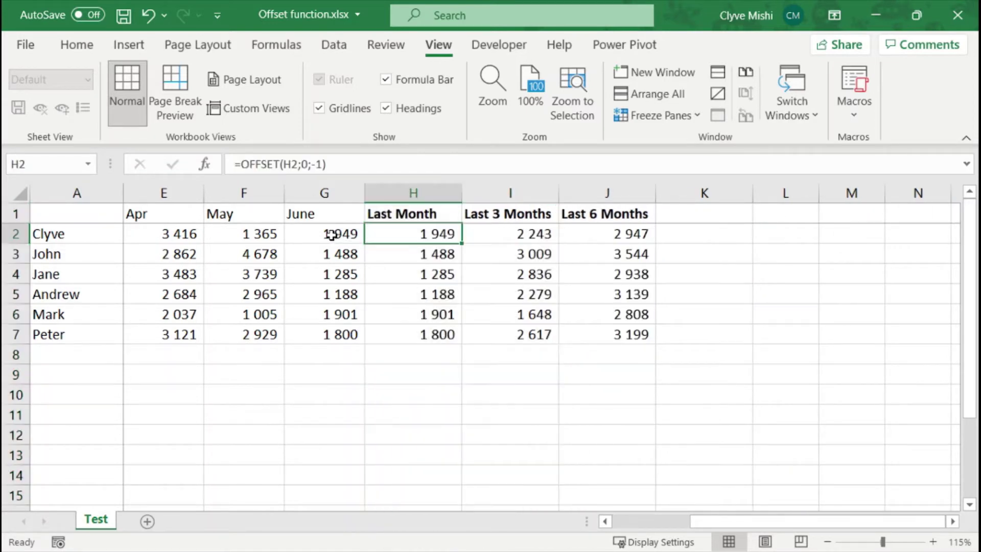
pyautogui.click(331, 234)
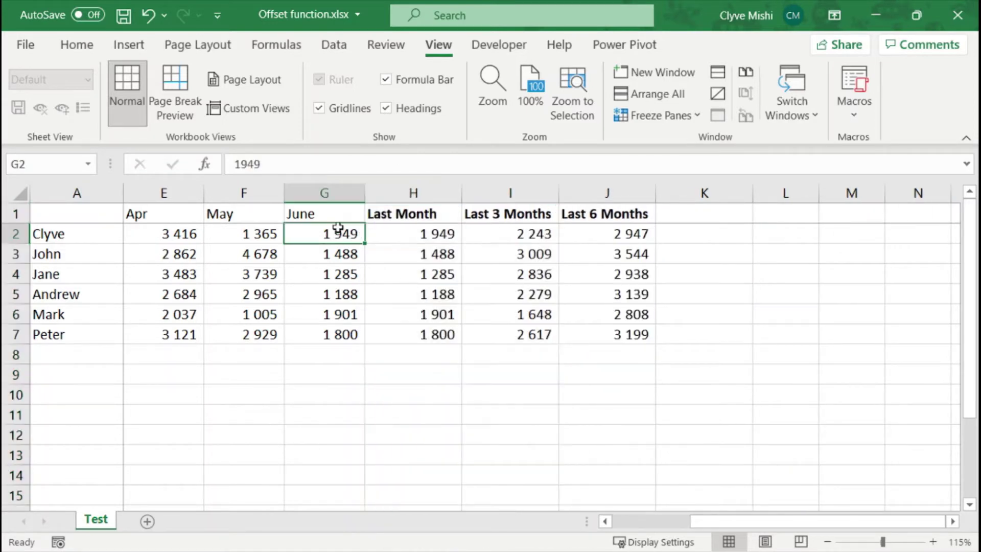
# - Try deleting the June column to test the Last Month formula, and undo the deletion
pyautogui.click(607, 521)
pyautogui.click(607, 521)
pyautogui.click(505, 186)
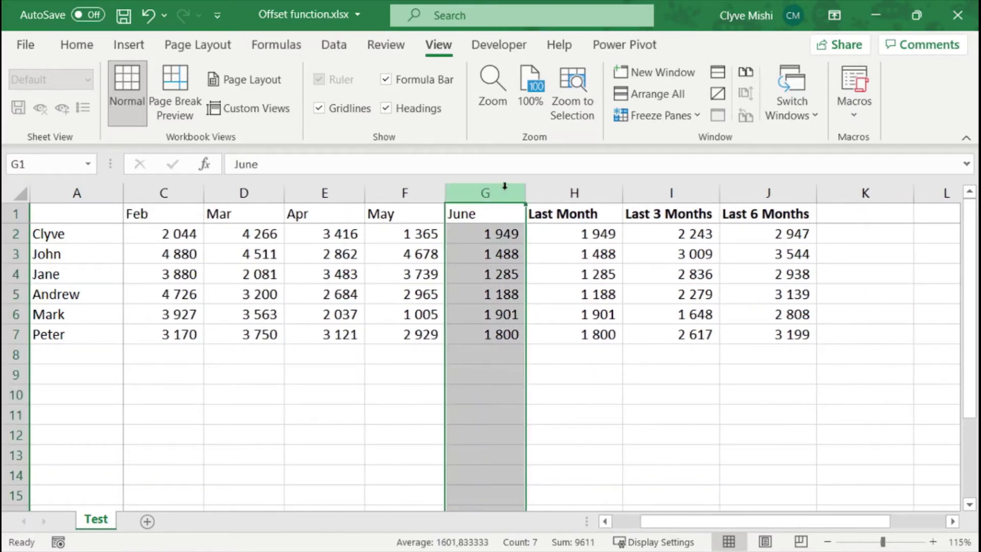
pyautogui.hotkey('ctrl', '-')
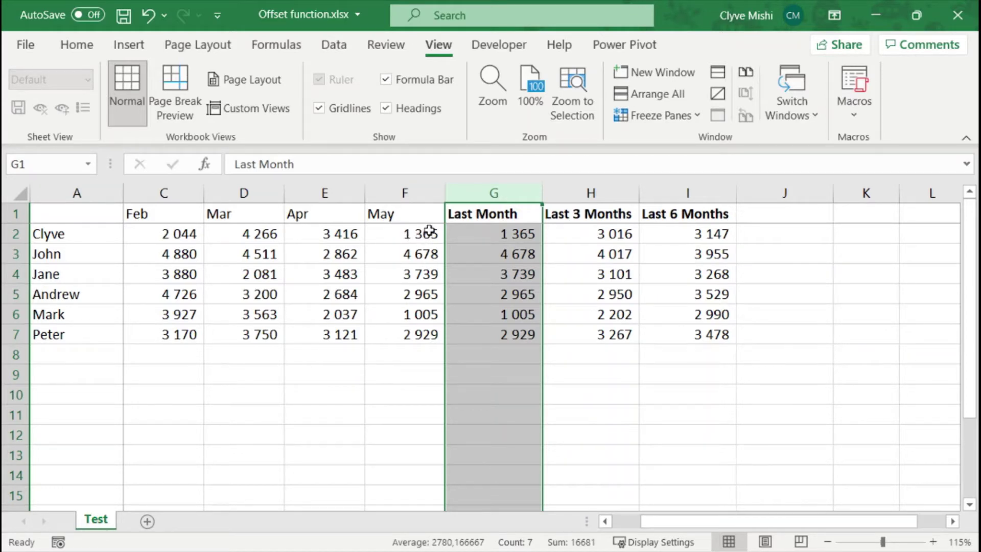
pyautogui.hotkey('ctrl', 'z')
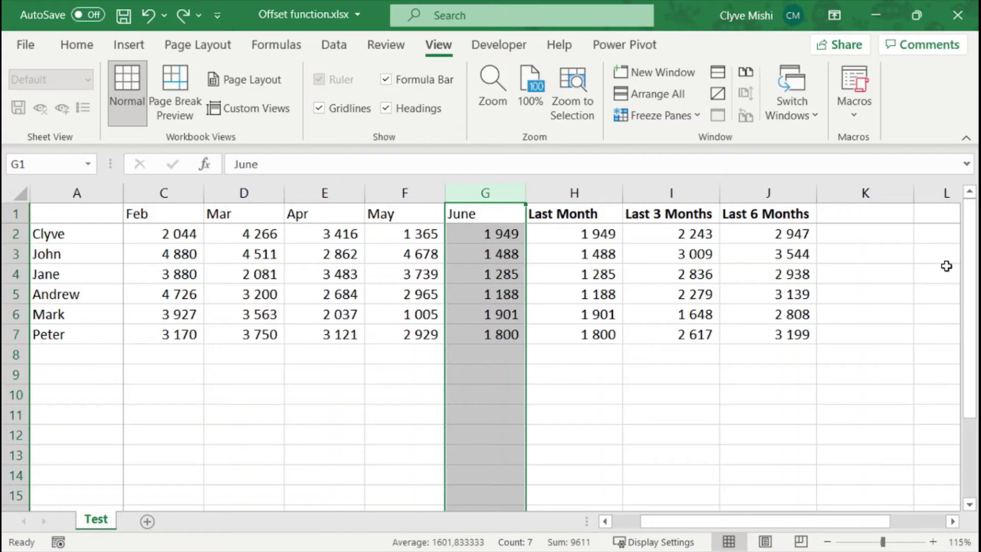
pyautogui.click(849, 231)
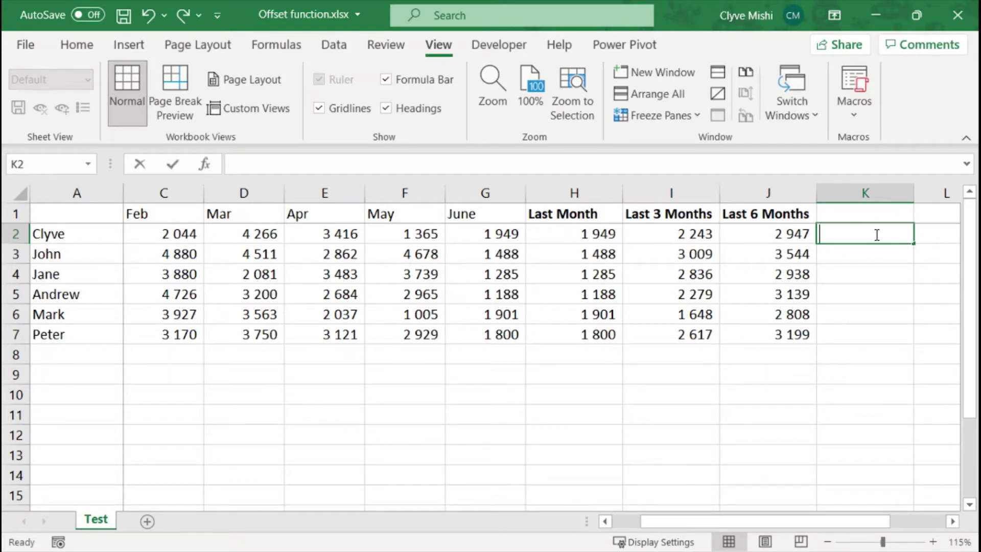
pyautogui.moveTo(879, 244); pyautogui.dragTo(891, 278)
# - Enter =OFFSET(H2;0;-1) in cell H2 under Last Month and fill it down to H7
pyautogui.click(589, 228)
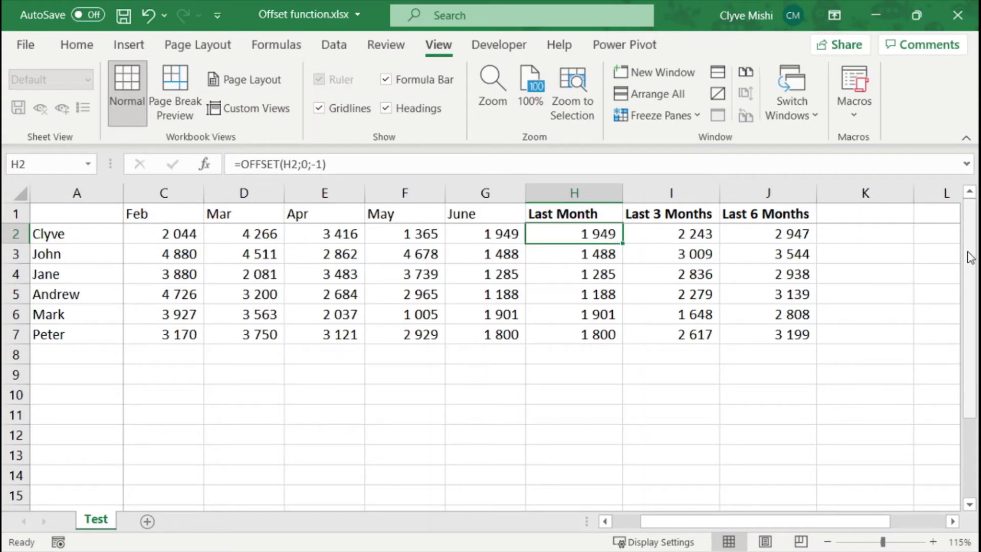
pyautogui.write('=')
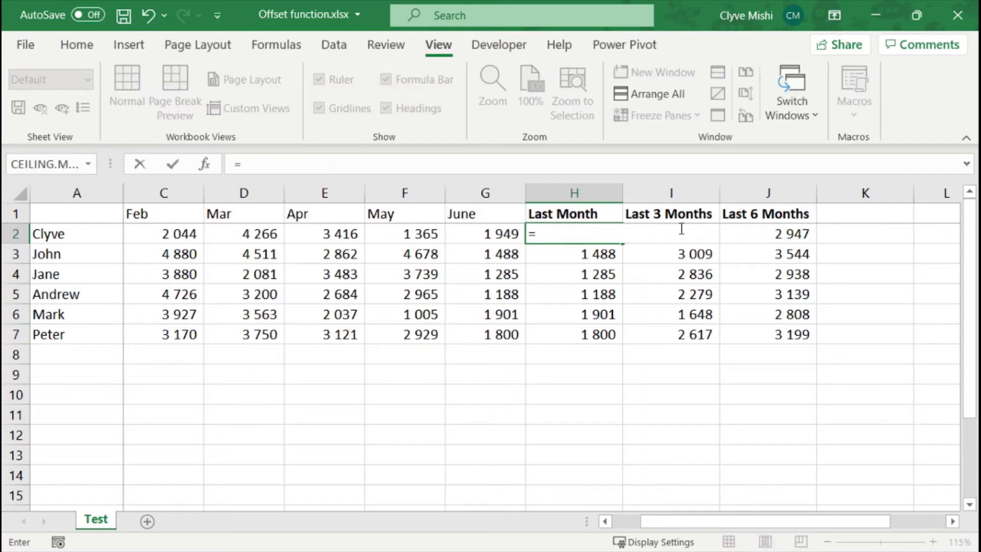
pyautogui.write('of')
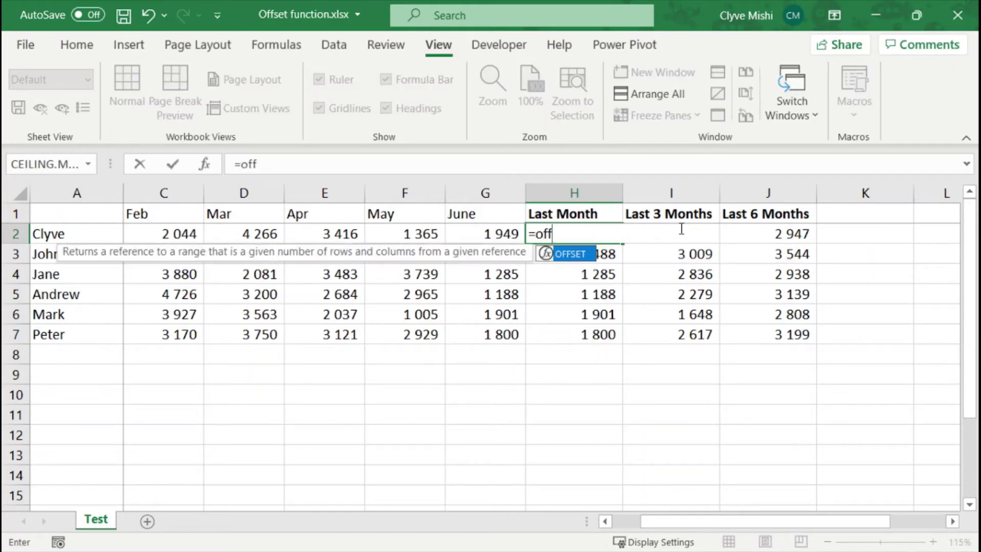
pyautogui.write('f')
pyautogui.doubleClick(569, 254)
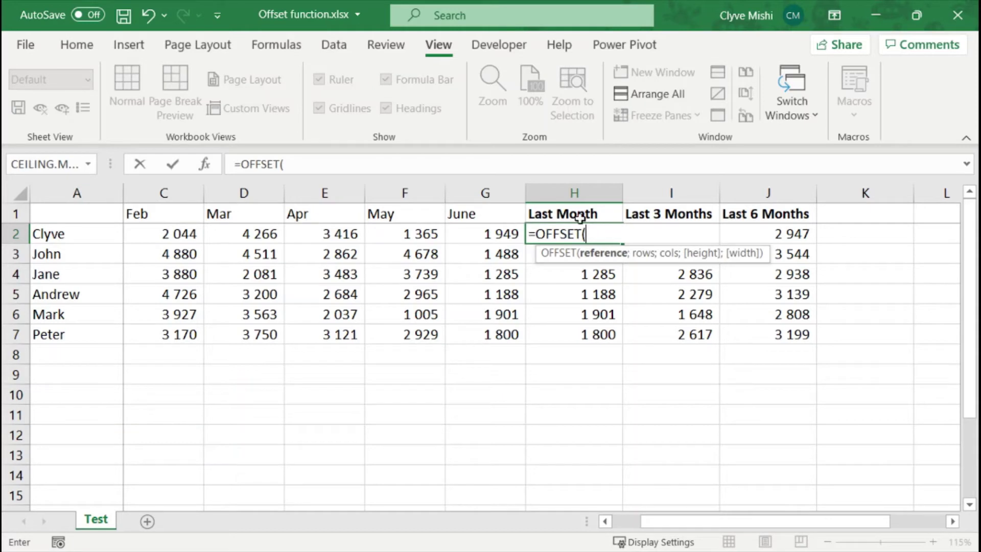
pyautogui.click(580, 217)
pyautogui.press('Down')
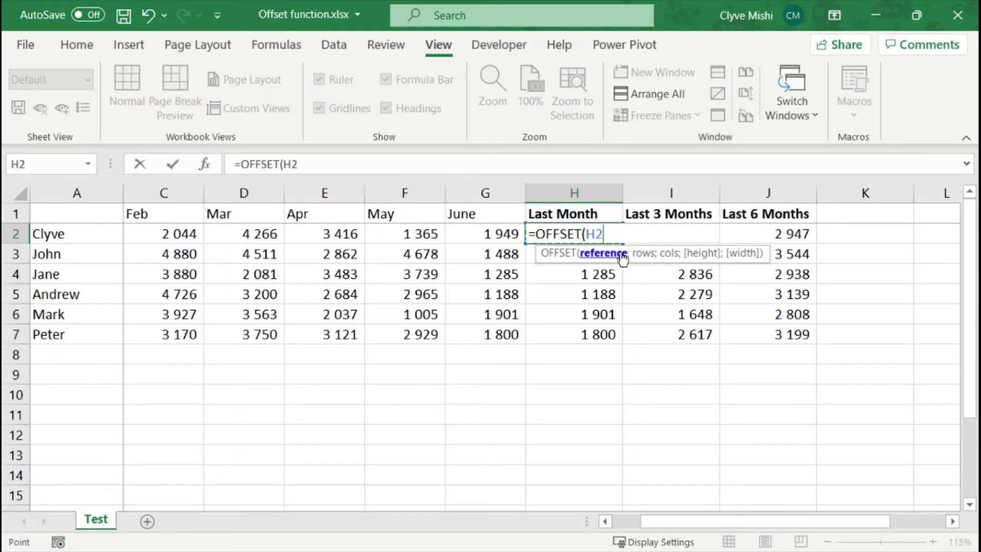
pyautogui.write(';0')
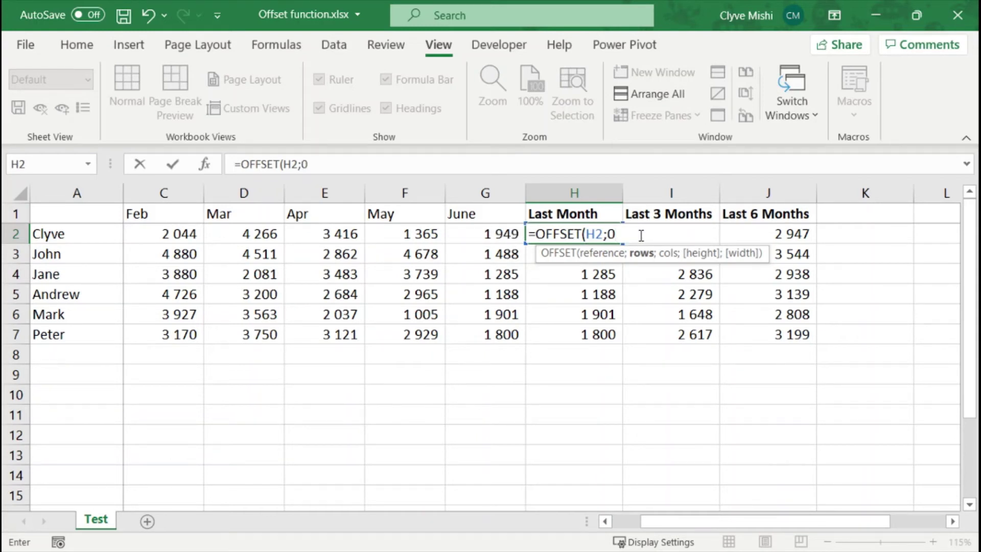
pyautogui.write(';-1')
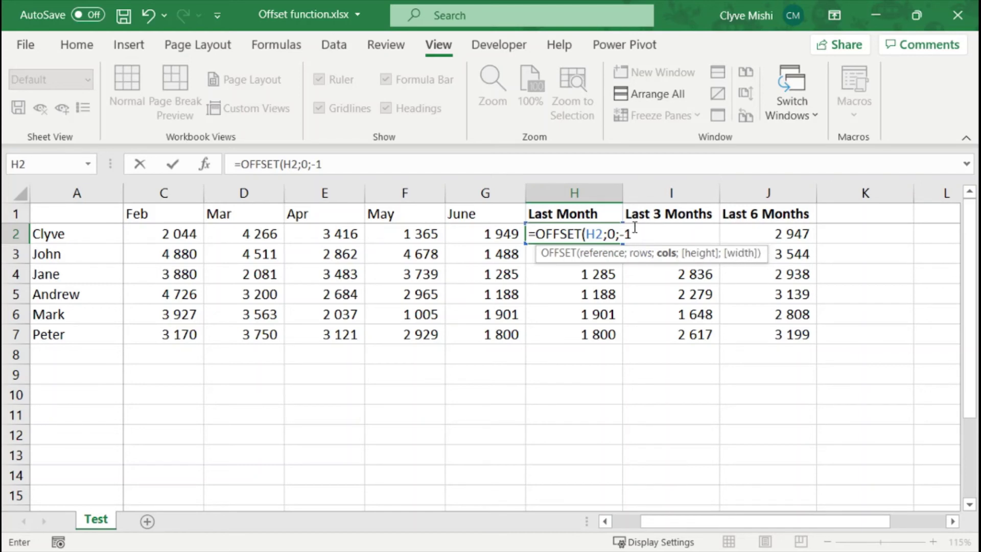
pyautogui.write(')')
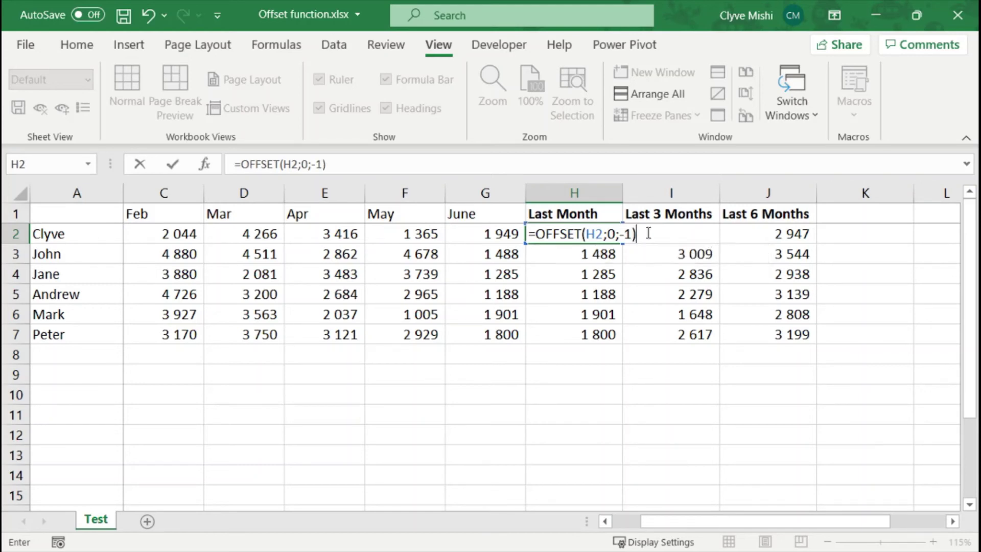
pyautogui.press('Return')
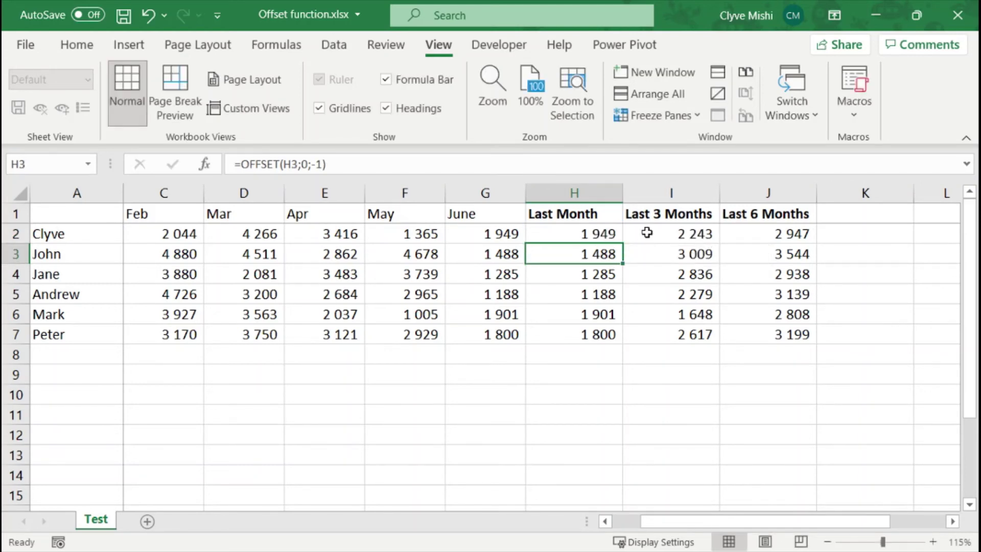
pyautogui.click(574, 233)
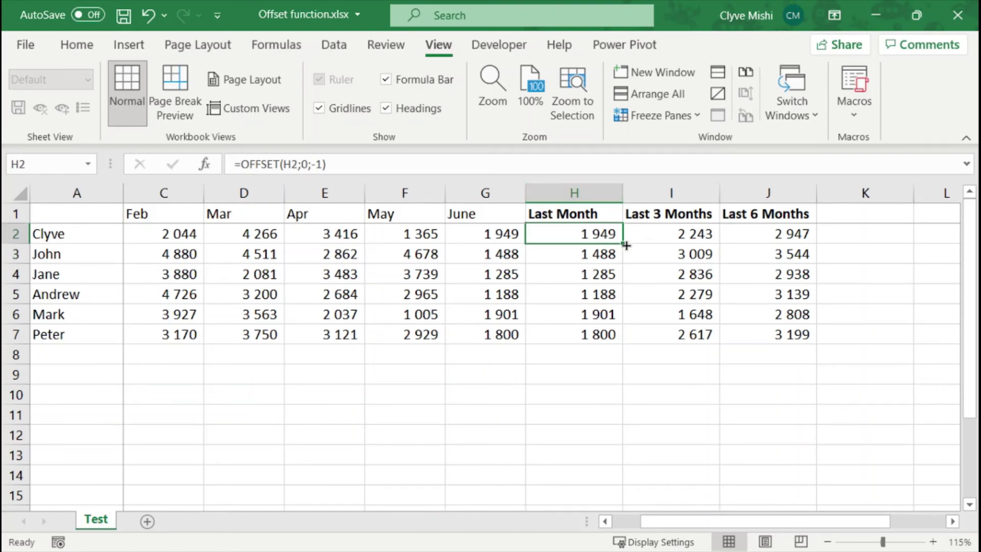
pyautogui.moveTo(626, 245); pyautogui.dragTo(623, 343)
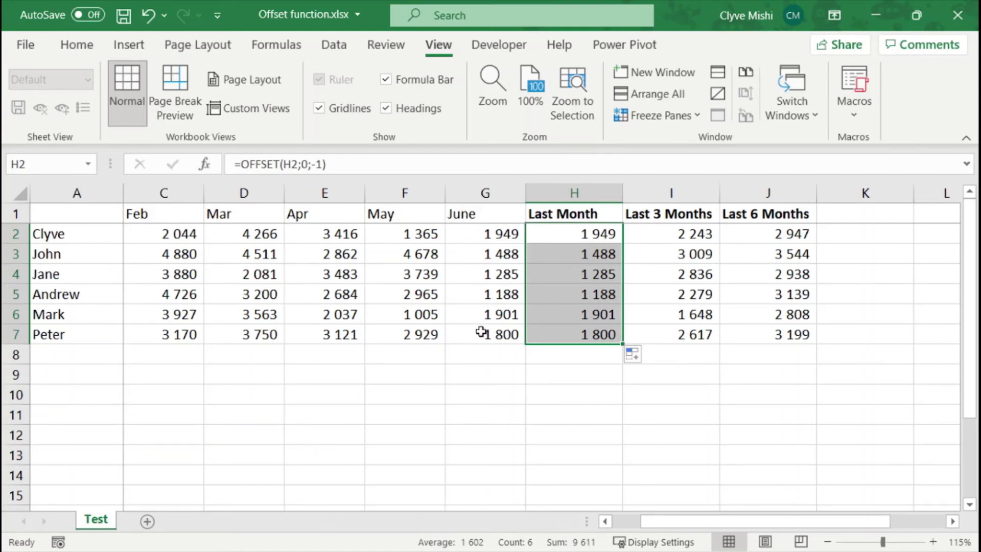
# - Insert a blank column before Last Month and extend the month headings into it with July
pyautogui.click(550, 187)
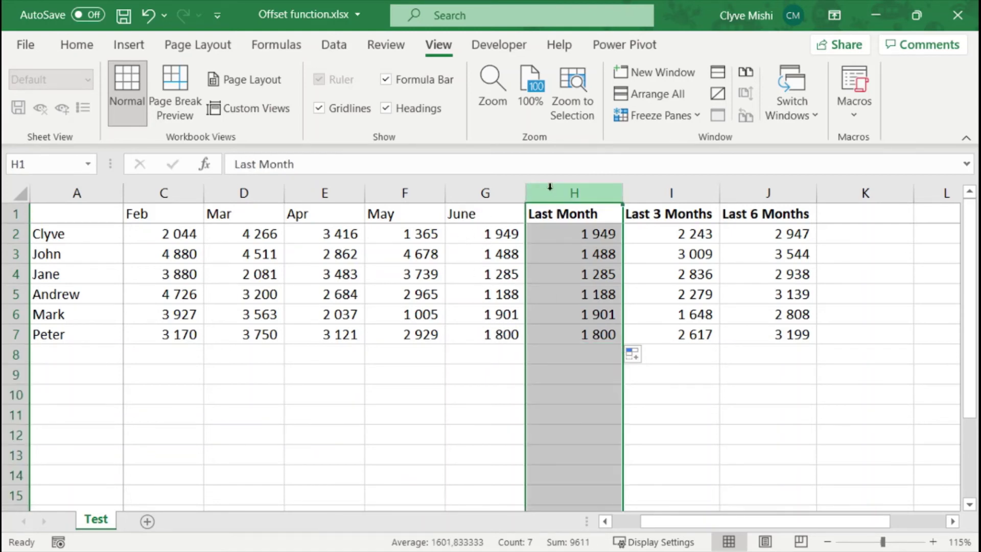
pyautogui.hotkey('ctrl', 'shift', '+')
pyautogui.click(504, 216)
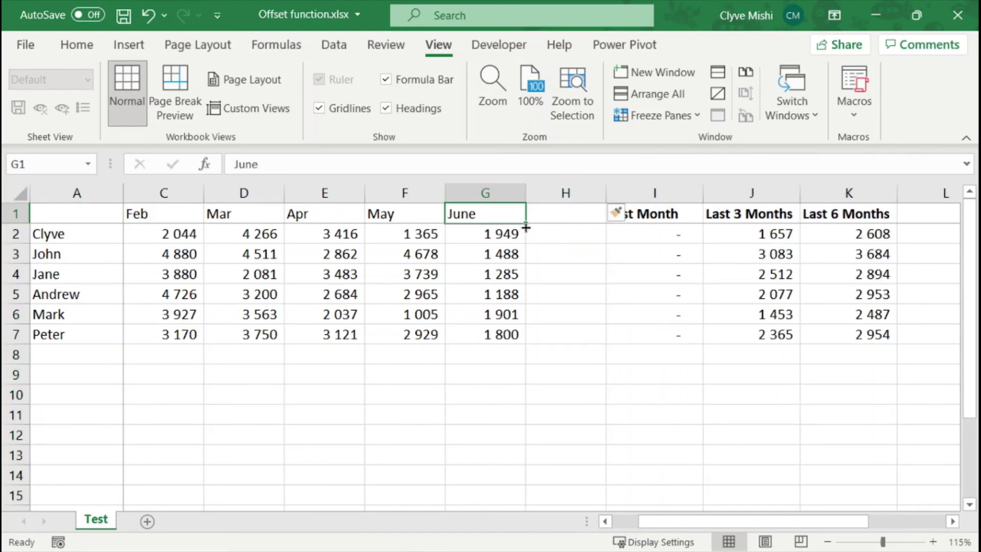
pyautogui.moveTo(526, 227); pyautogui.dragTo(585, 213)
# - Enter 100 in H2 under July and fill it down to H7
pyautogui.click(564, 231)
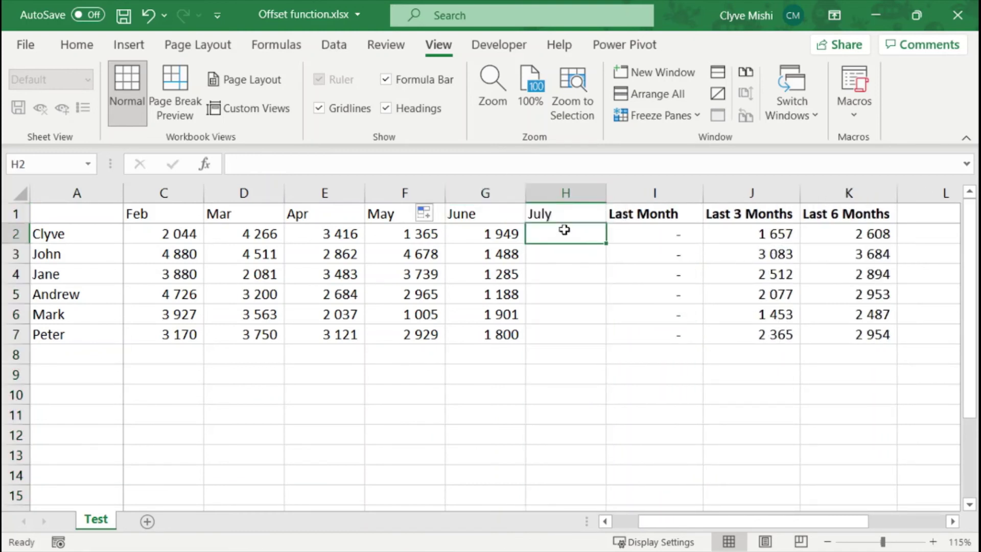
pyautogui.write('100')
pyautogui.press('Return')
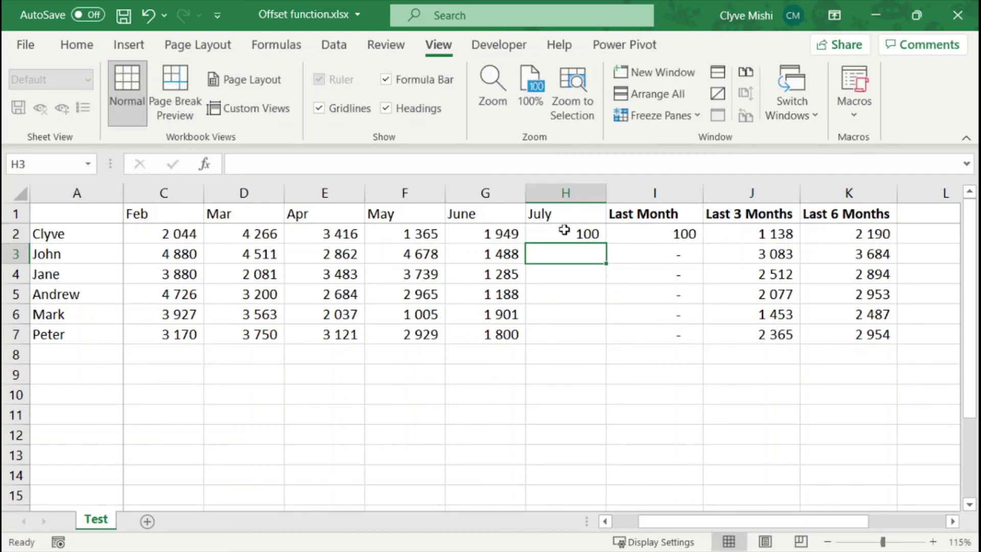
pyautogui.click(580, 232)
pyautogui.moveTo(605, 244); pyautogui.dragTo(615, 340)
# - Inspect the OFFSET formulas in the Last Month column from row 7 up to row 2, leaving them as they are
pyautogui.click(580, 330)
pyautogui.click(661, 335)
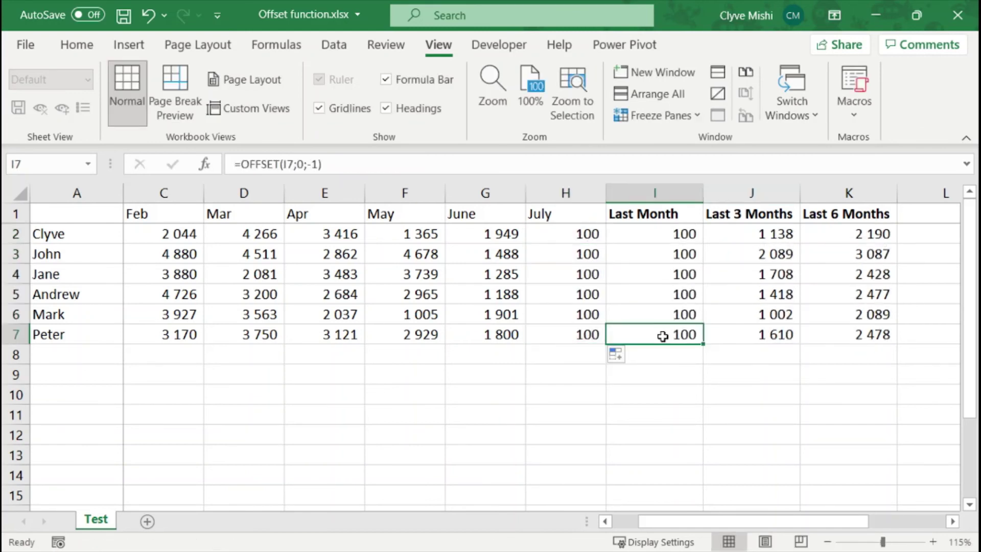
pyautogui.doubleClick(665, 335)
pyautogui.press('Escape')
pyautogui.doubleClick(672, 314)
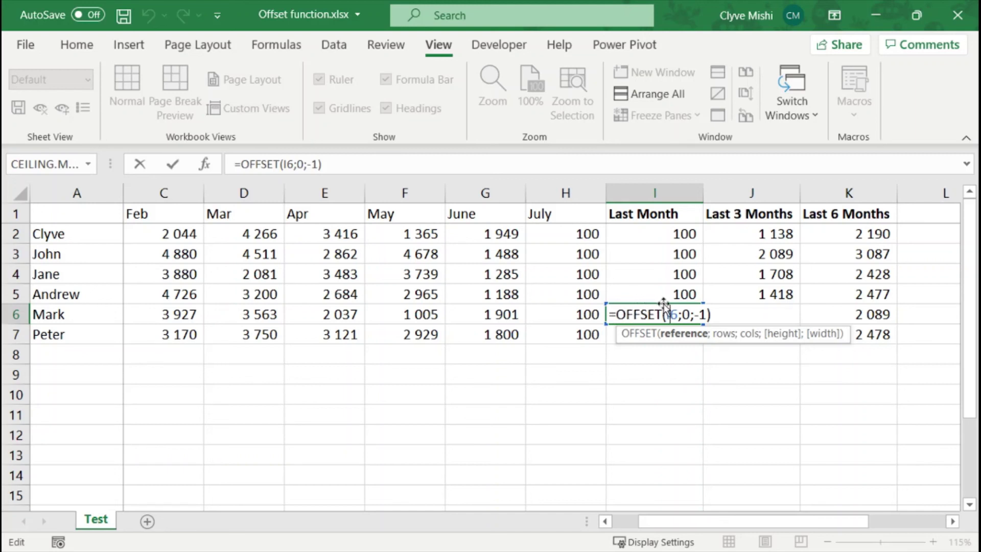
pyautogui.press('Return')
pyautogui.click(686, 290)
pyautogui.doubleClick(679, 301)
pyautogui.press('Return')
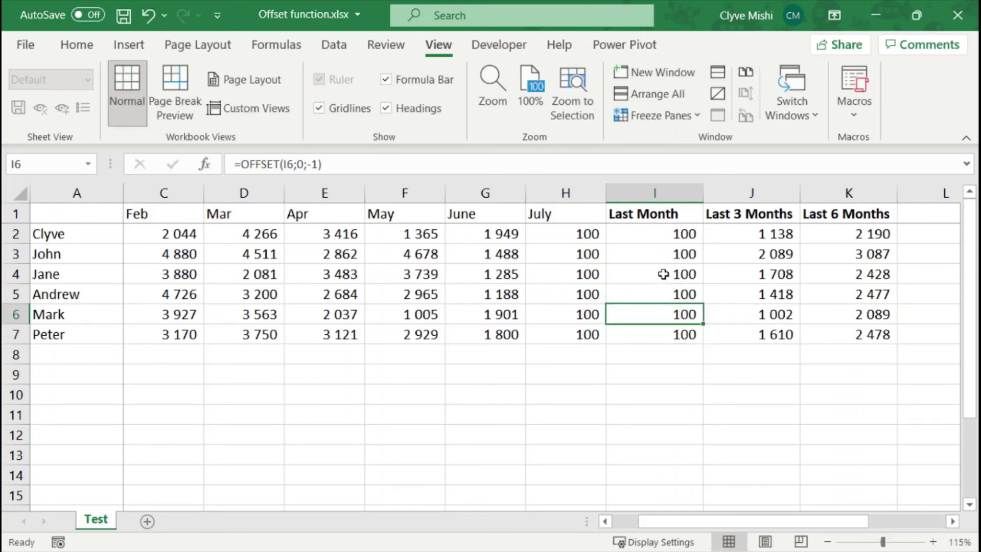
pyautogui.doubleClick(661, 274)
pyautogui.press('Return')
pyautogui.click(664, 256)
pyautogui.doubleClick(665, 256)
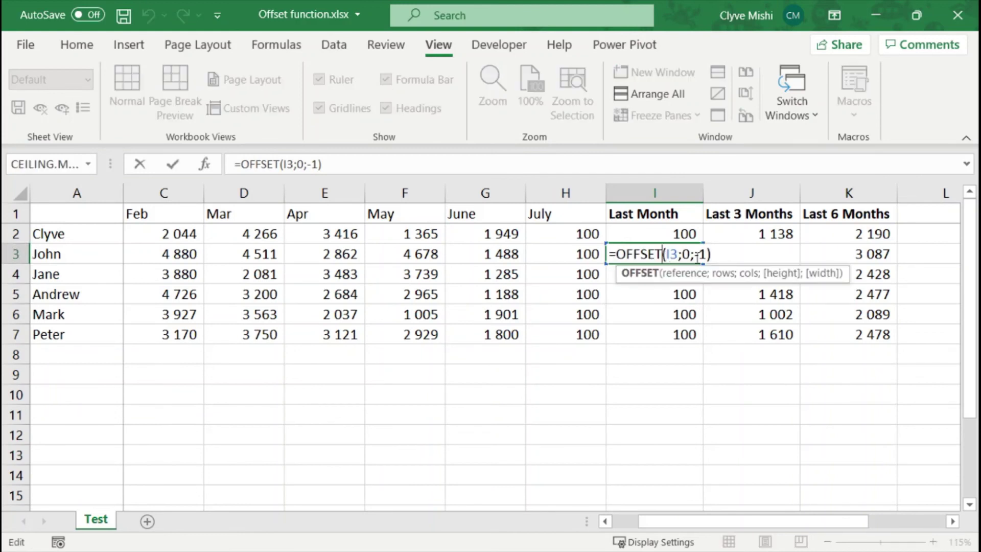
pyautogui.press('Return')
pyautogui.doubleClick(681, 234)
pyautogui.press('Return')
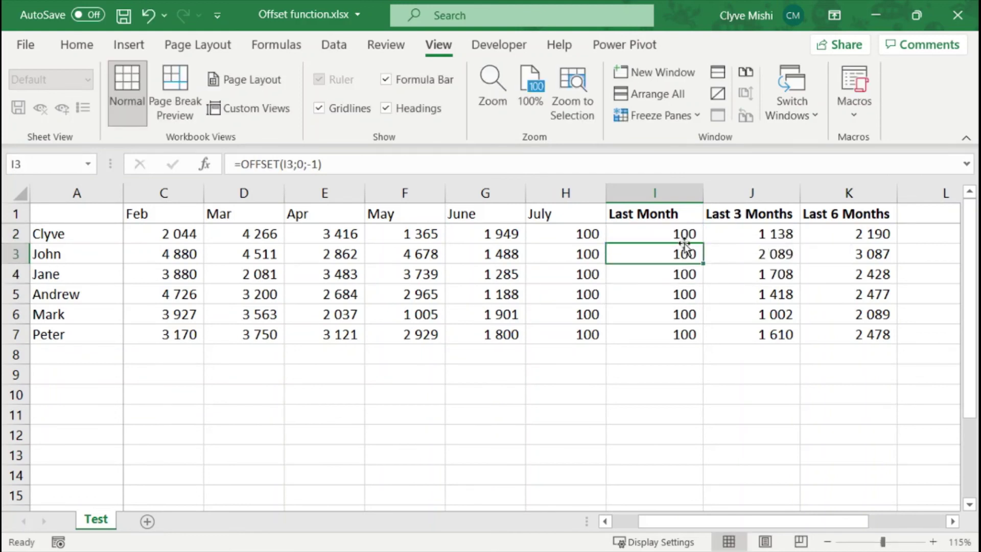
# - Delete the July column
pyautogui.moveTo(585, 235); pyautogui.dragTo(583, 334)
pyautogui.click(583, 183)
pyautogui.hotkey('ctrl', '-')
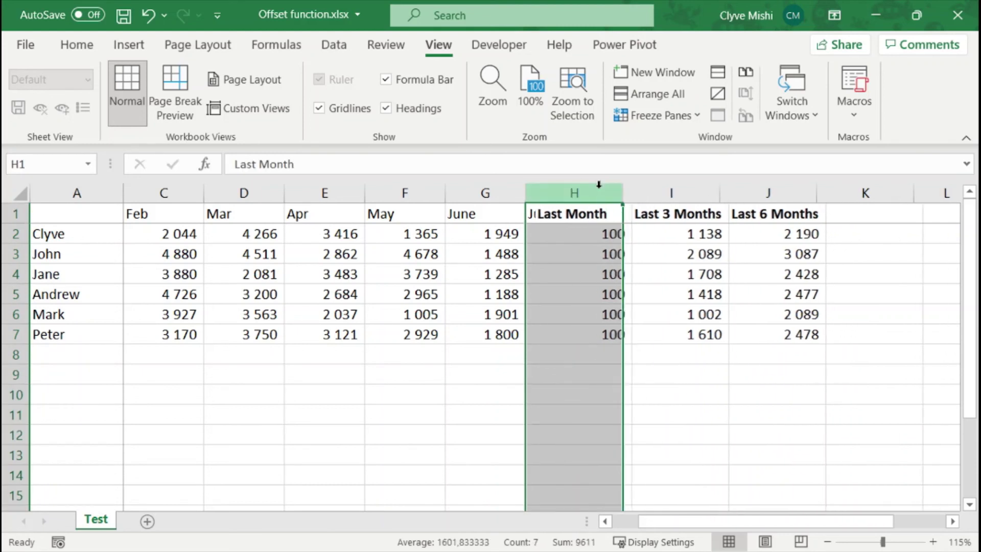